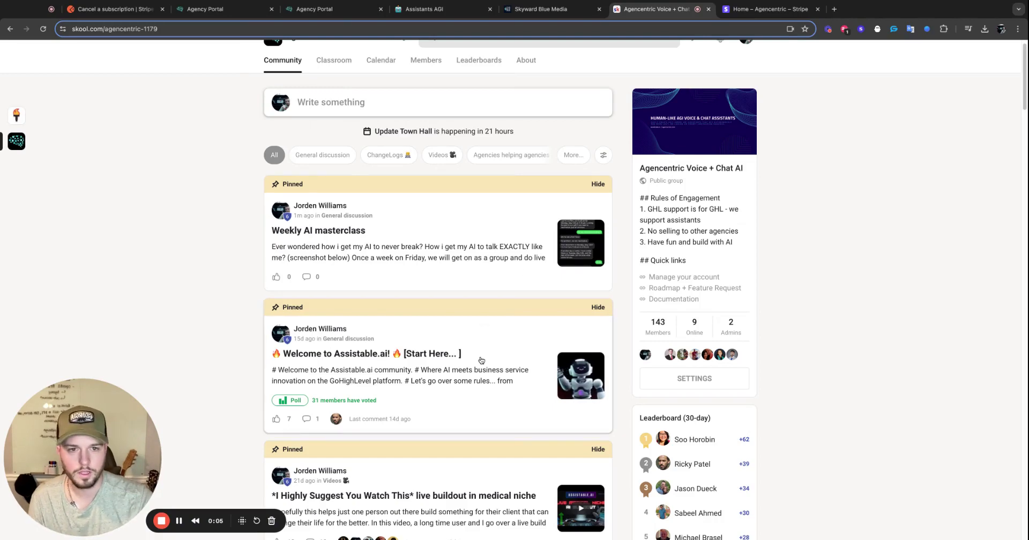
# Scroll the community feed and open the quick demo voice post with its two comments.
pyautogui.scroll(-5, 481, 360)
pyautogui.click(417, 289)
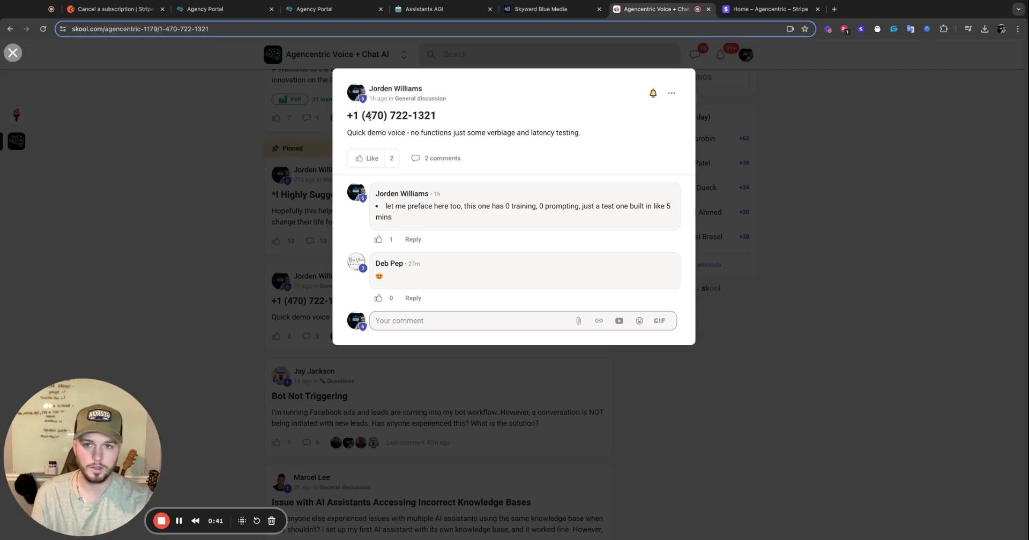
# Highlight the demo post's title, then close the post and scroll back to the feed's top.
pyautogui.moveTo(344, 116); pyautogui.dragTo(441, 117)
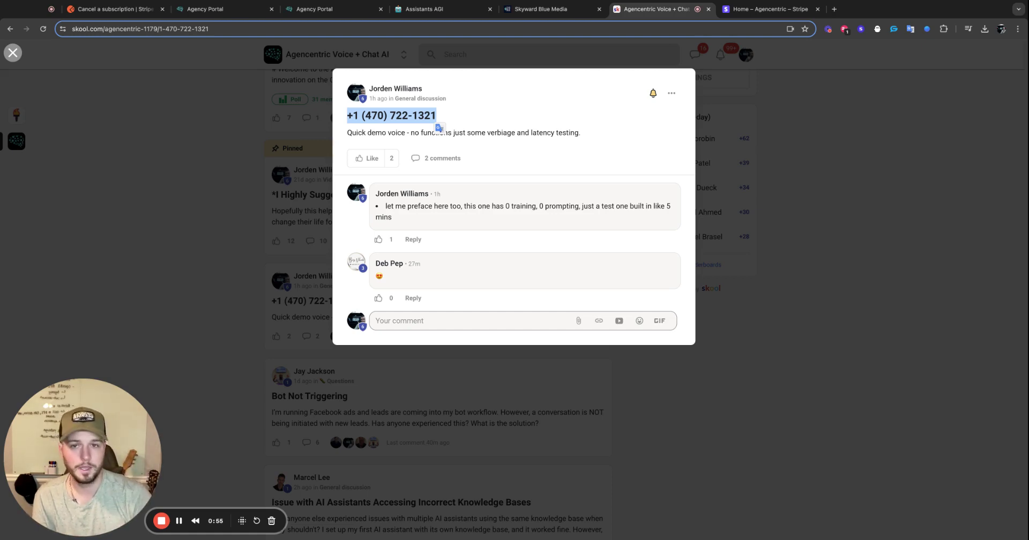
pyautogui.click(184, 194)
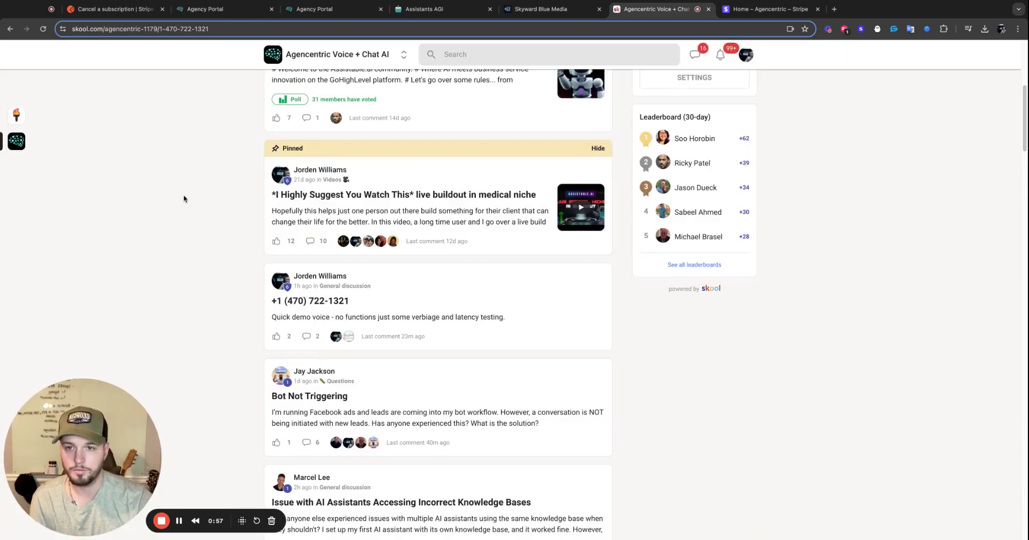
pyautogui.scroll(5, 284, 324)
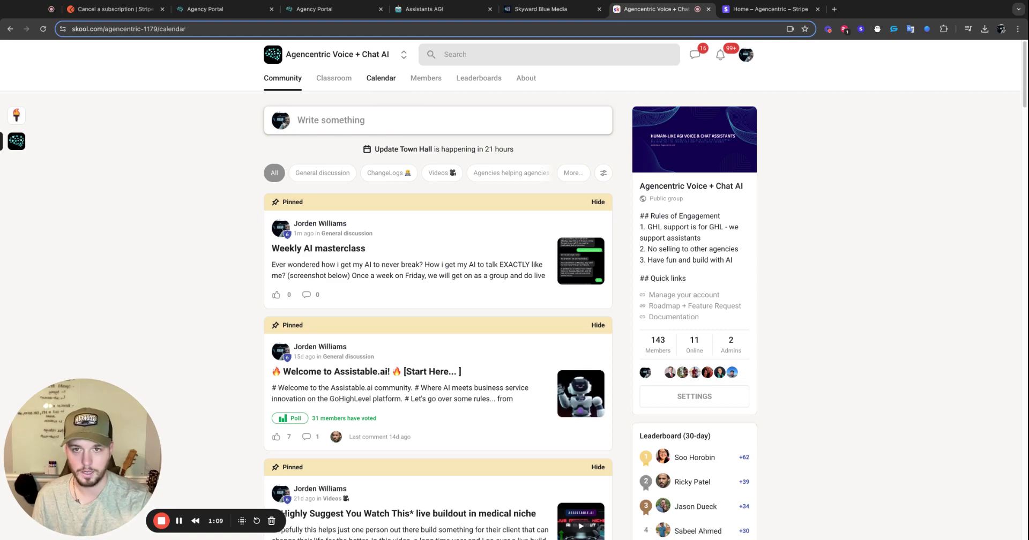
# Show the group's May 2024 calendar with its weekly 12pm sessions.
pyautogui.click(379, 77)
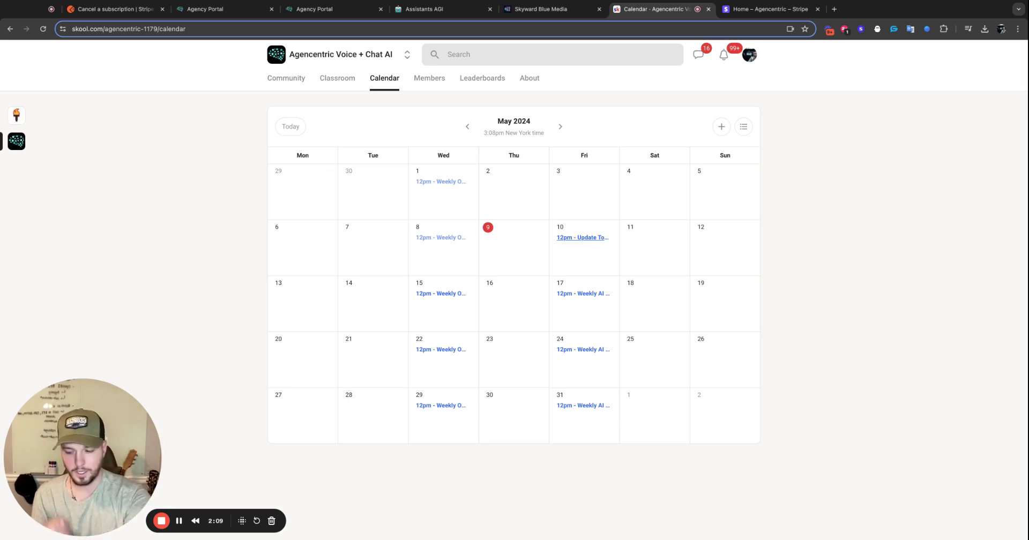
# Open the Weekly AI masterclass post from the feed and view its chat screenshot full size.
pyautogui.click(289, 79)
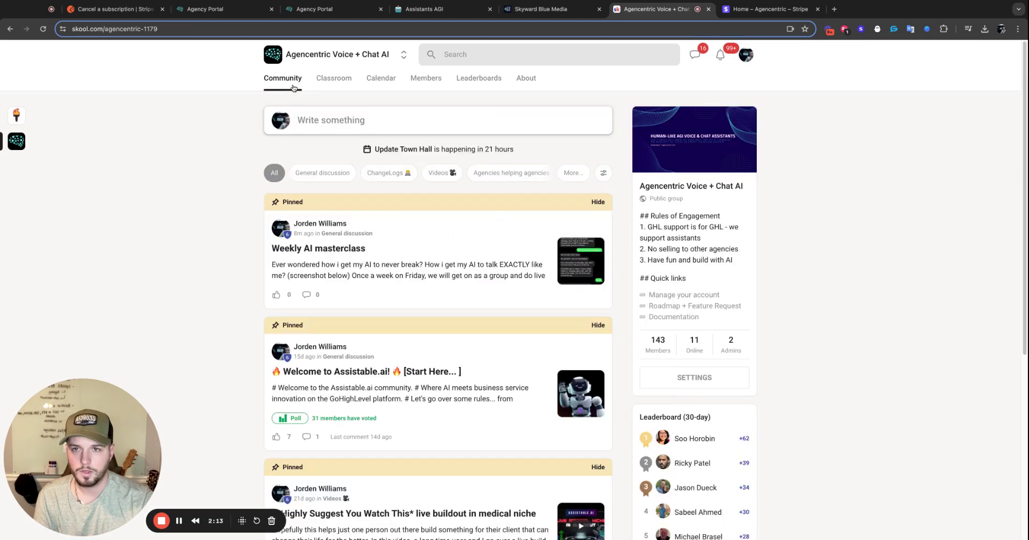
pyautogui.click(420, 251)
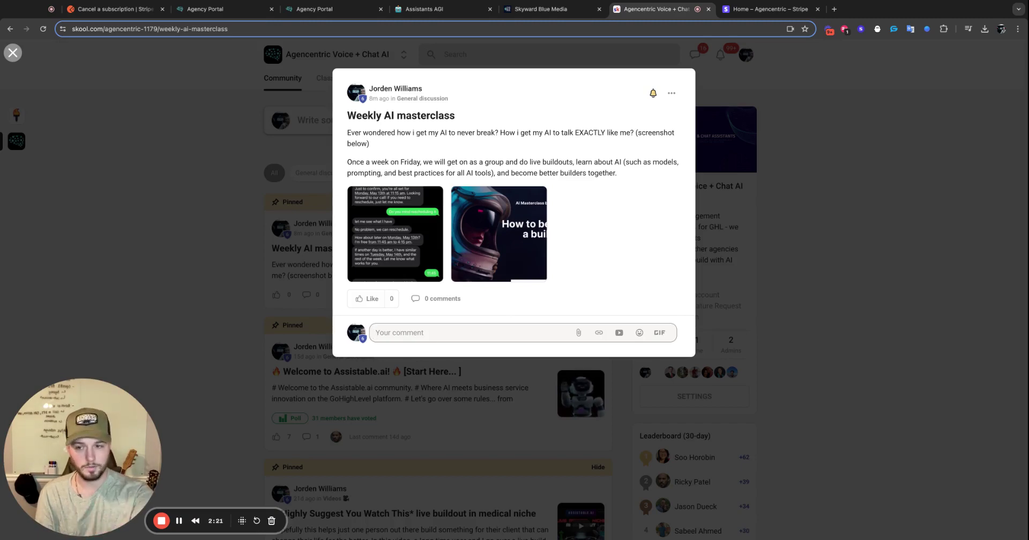
pyautogui.click(403, 216)
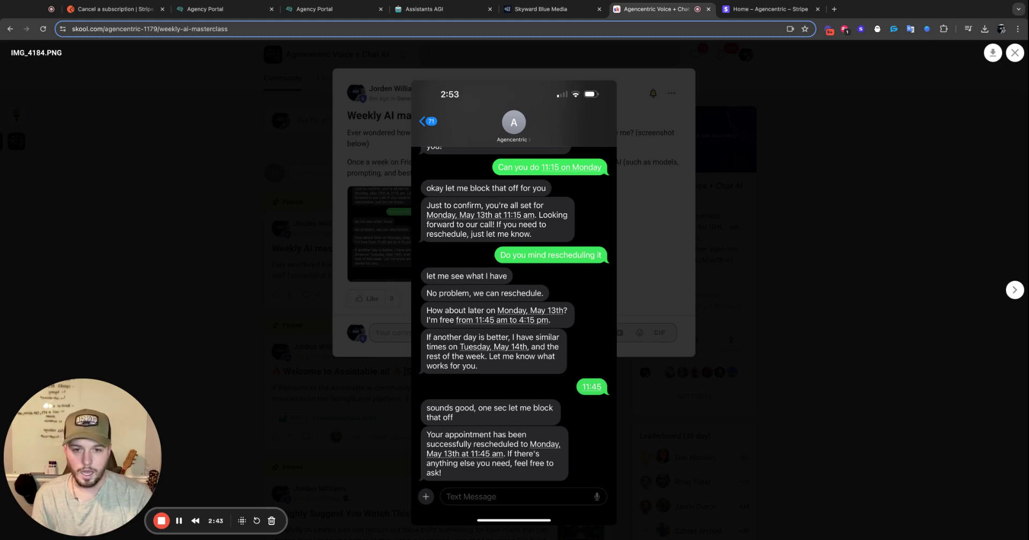
pyautogui.click(669, 279)
# Close the masterclass post and return to the group's May 2024 calendar.
pyautogui.press('Escape')
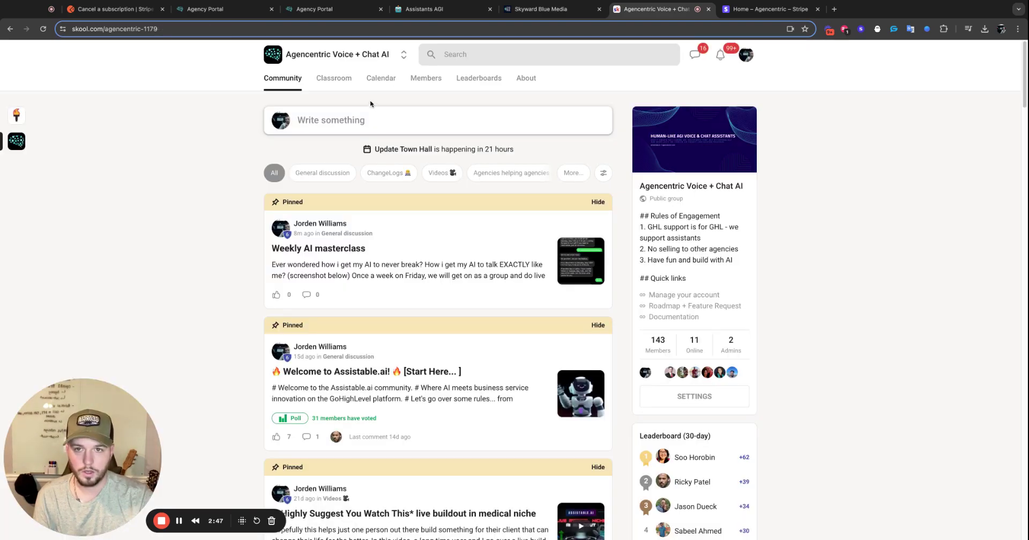
pyautogui.click(369, 85)
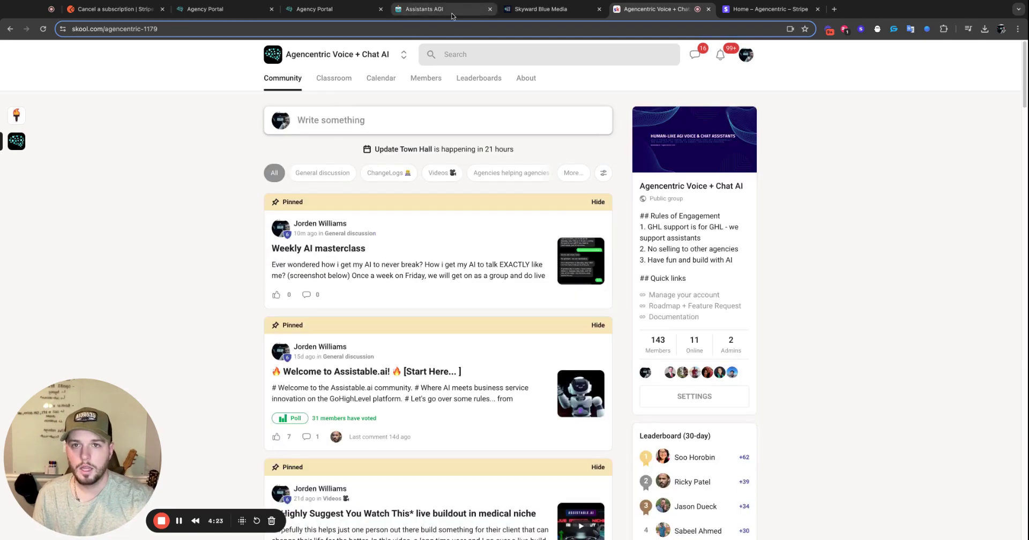
# Switch to the Assistants AGI page and bring up the Knowledge Base list from the dashboard.
pyautogui.click(426, 10)
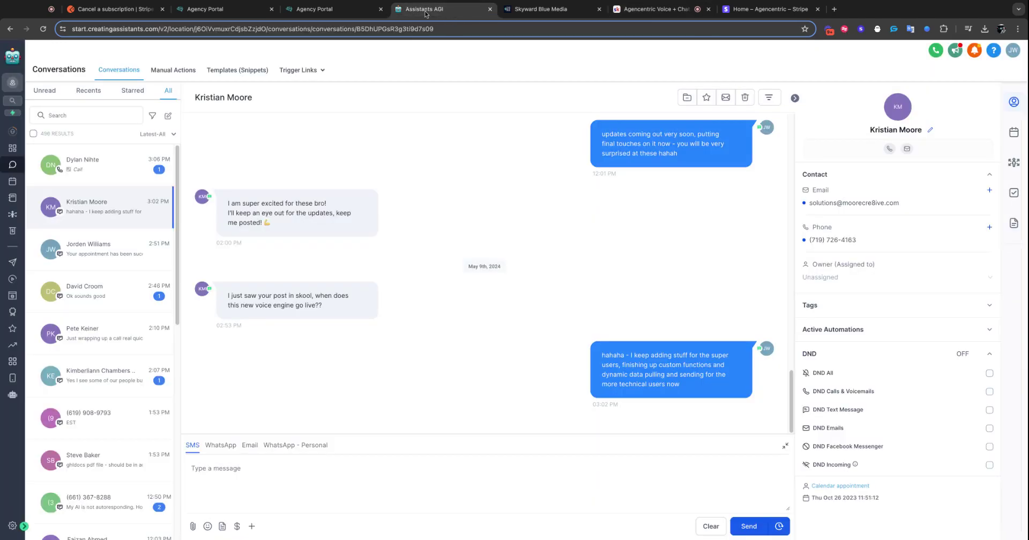
pyautogui.click(12, 395)
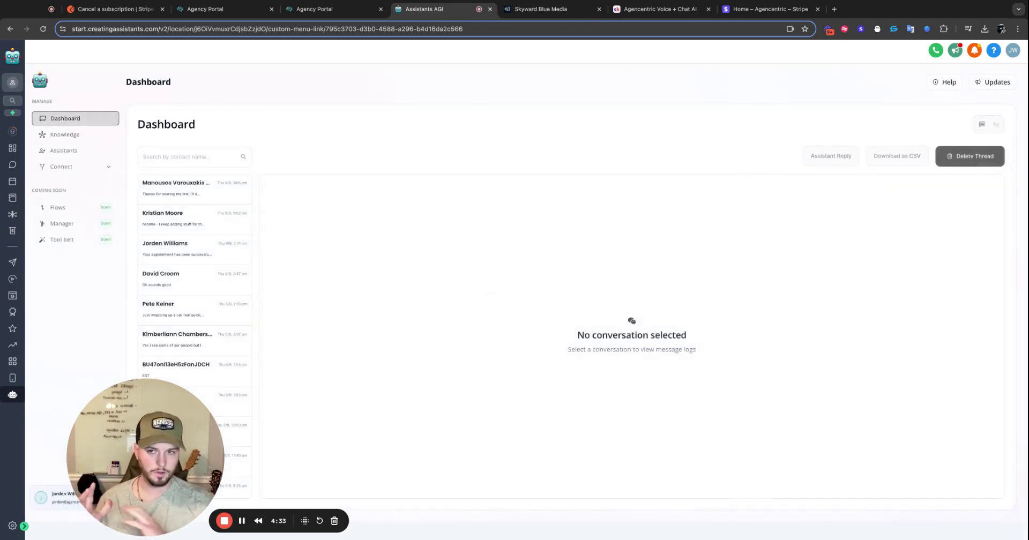
pyautogui.click(92, 134)
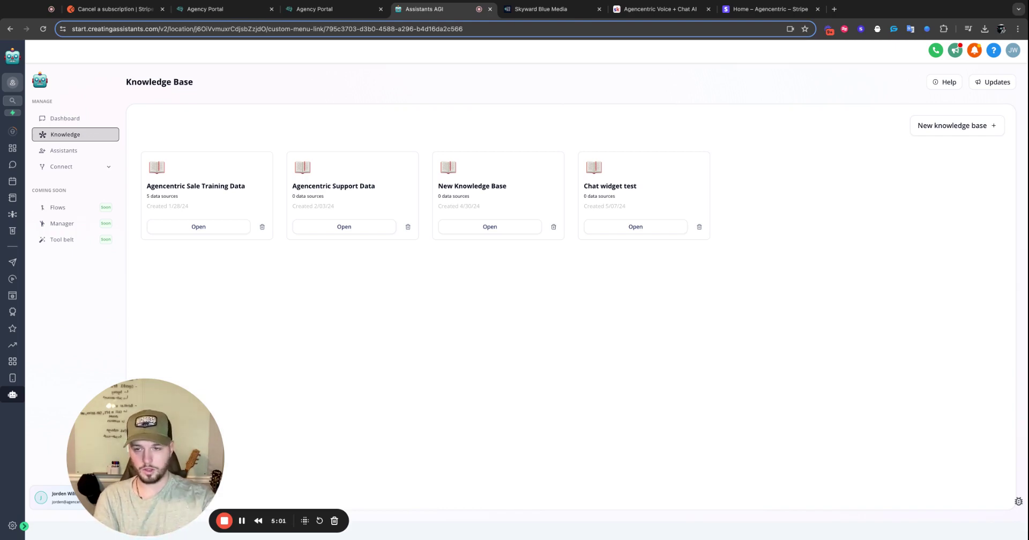
# Open Agencentric Sale Training Data, scroll through its files and calendar cards, and highlight the calendars notice.
pyautogui.click(224, 224)
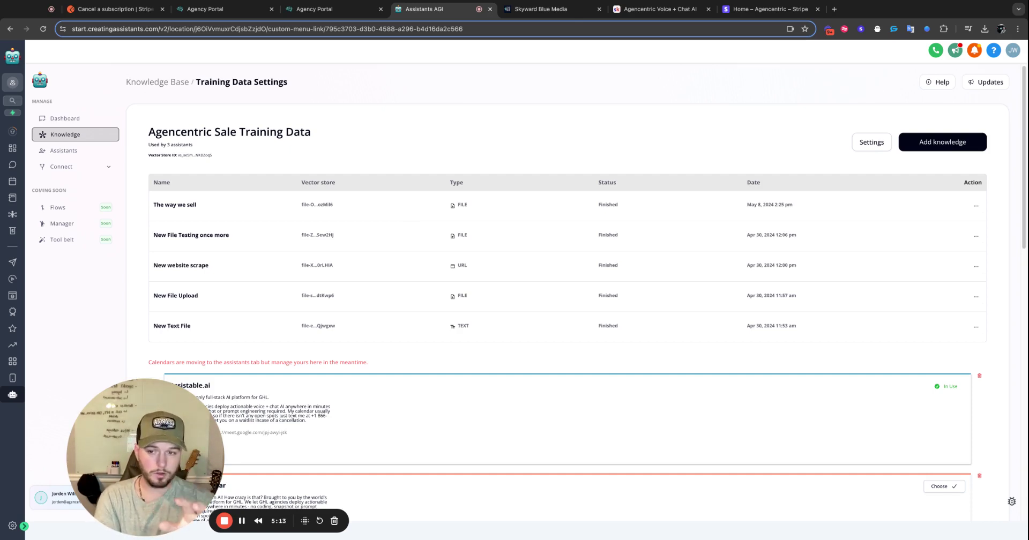
pyautogui.scroll(-4, 409, 358)
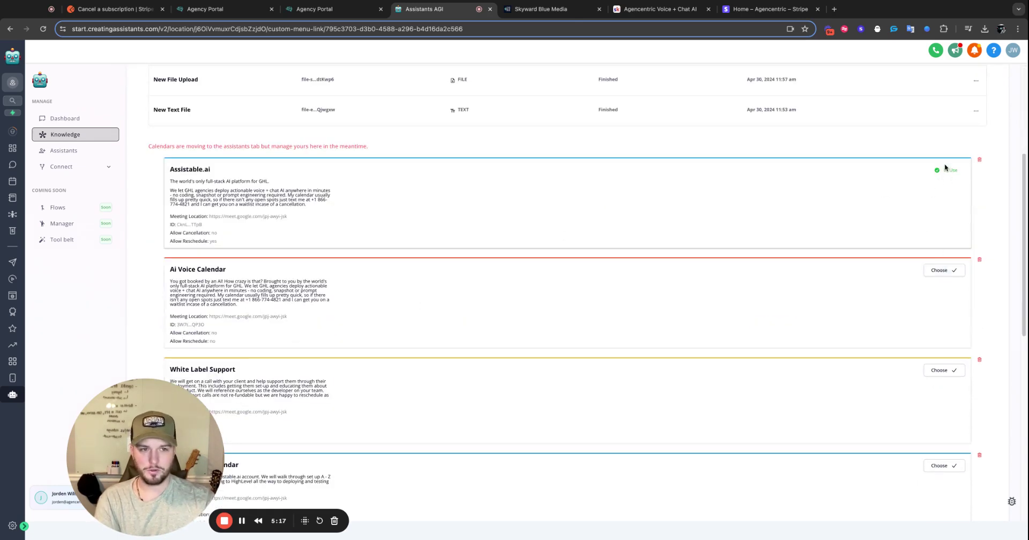
pyautogui.scroll(1, 794, 241)
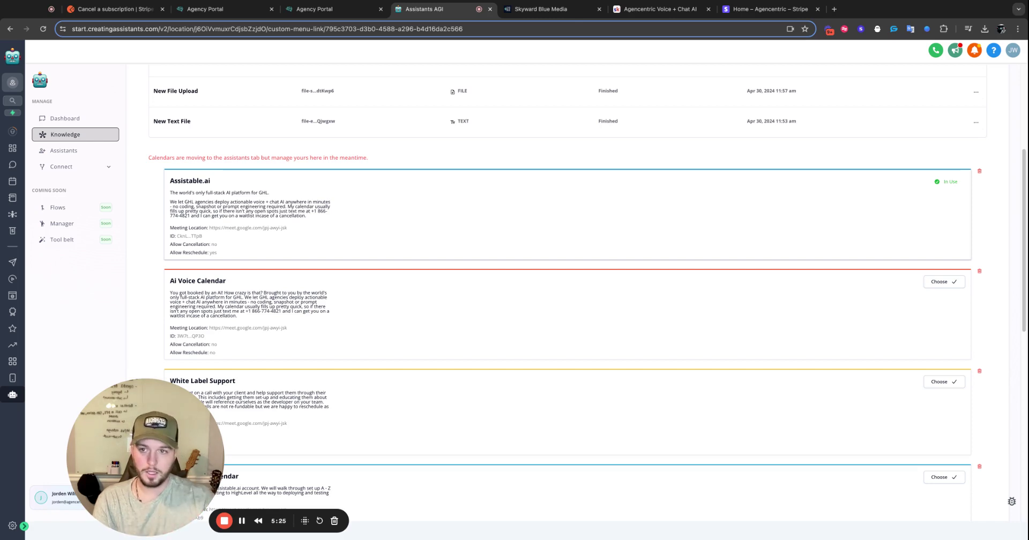
pyautogui.tripleClick(298, 160)
pyautogui.click(82, 151)
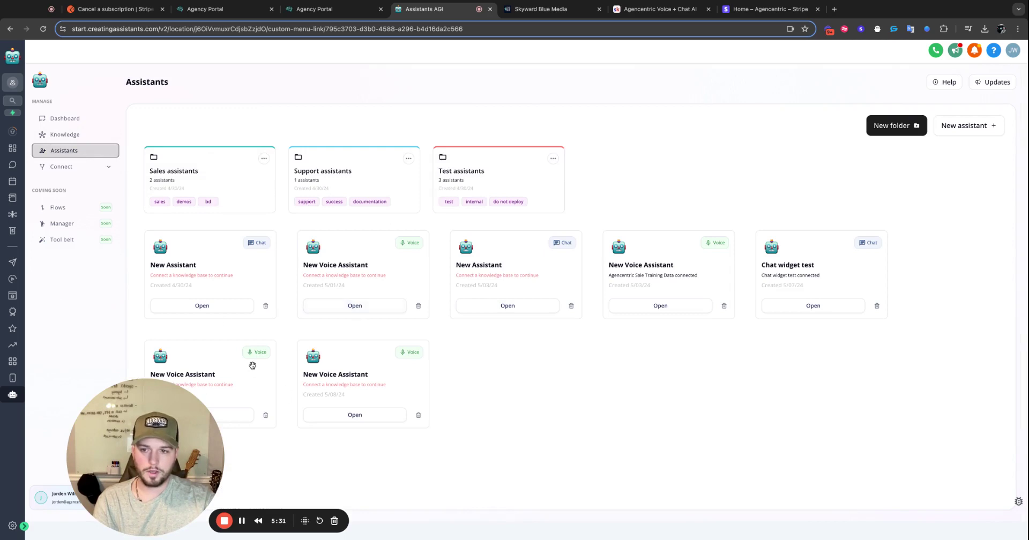
# Go through the Sales assistants folder to the Sales Rep's Calendar Management advanced settings.
pyautogui.click(225, 307)
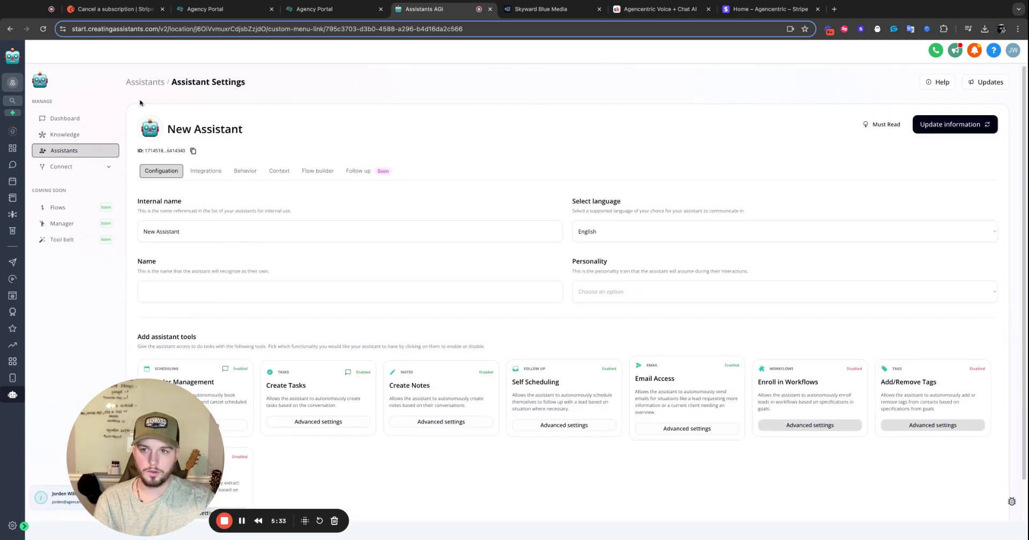
pyautogui.click(145, 82)
pyautogui.click(211, 195)
pyautogui.click(211, 195)
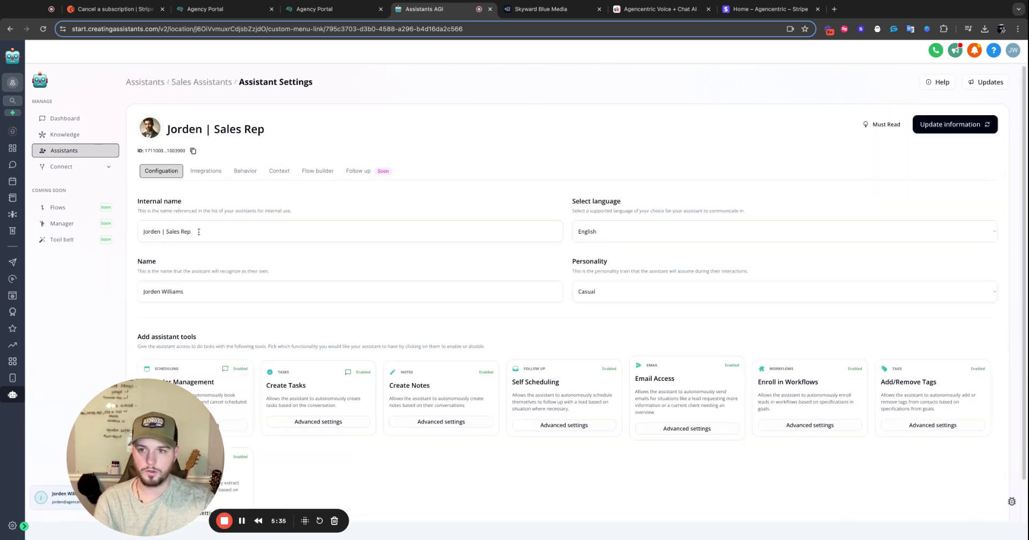
pyautogui.scroll(-2, 309, 242)
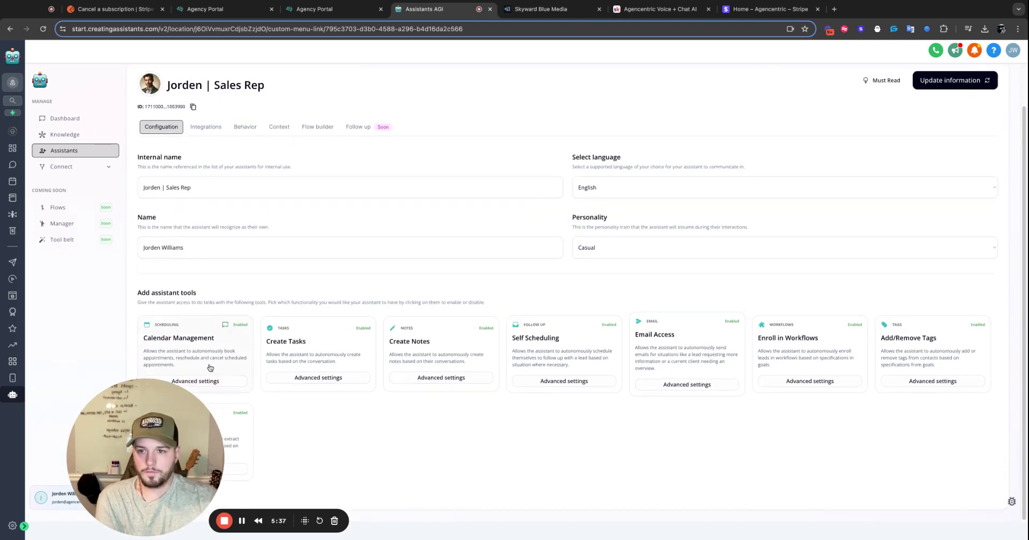
pyautogui.click(196, 381)
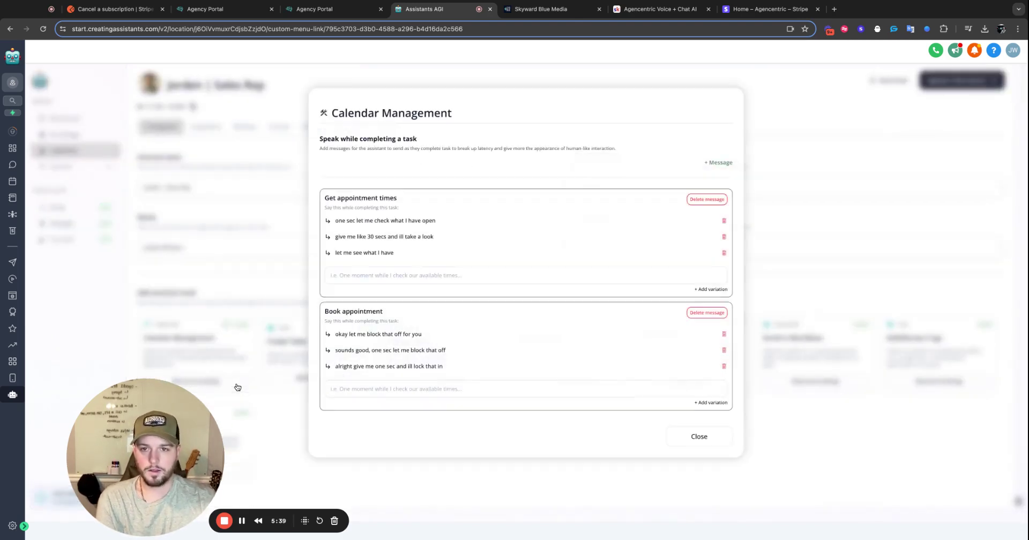
# Highlight each of the three calendar filler messages, check the calendar actions, then close the settings.
pyautogui.tripleClick(340, 222)
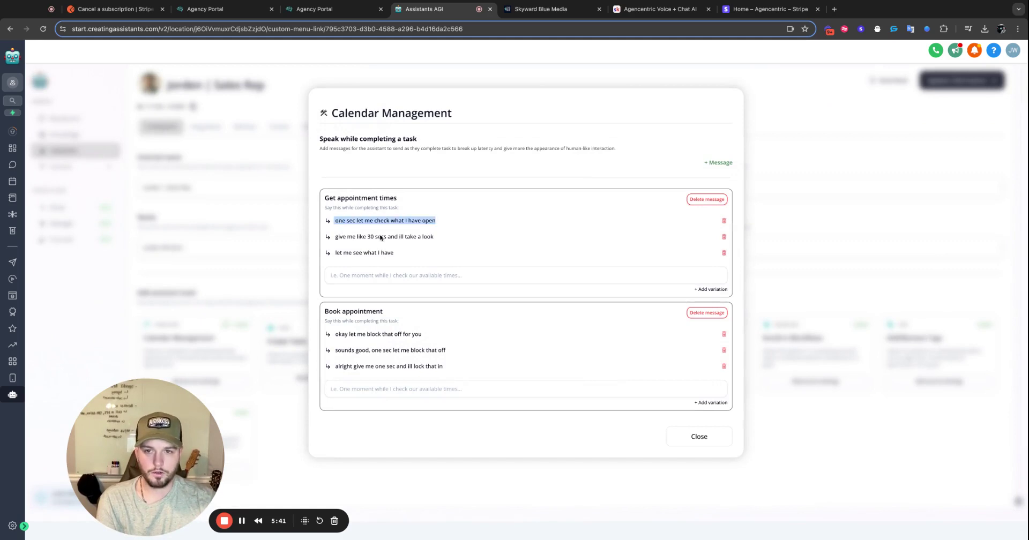
pyautogui.tripleClick(392, 237)
pyautogui.tripleClick(386, 252)
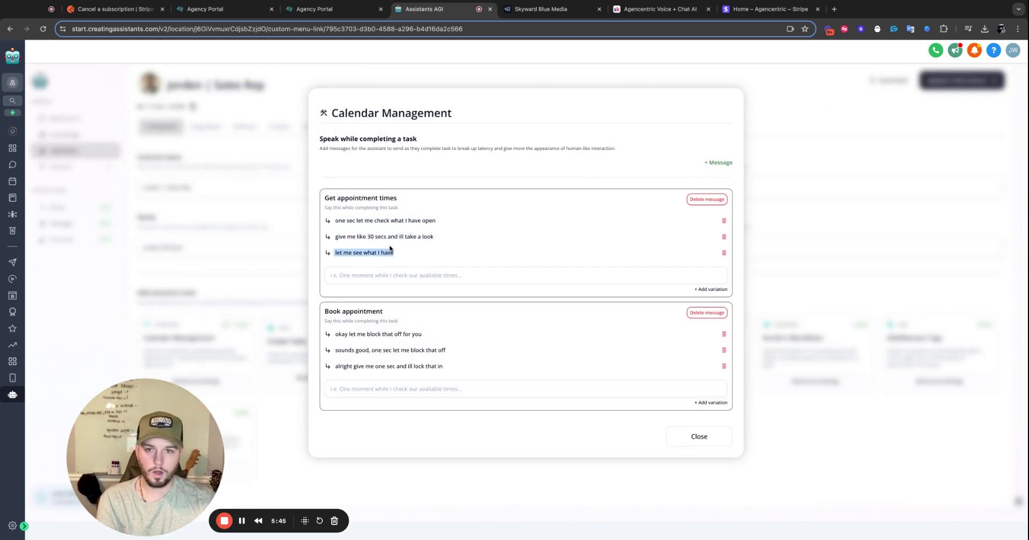
pyautogui.tripleClick(390, 237)
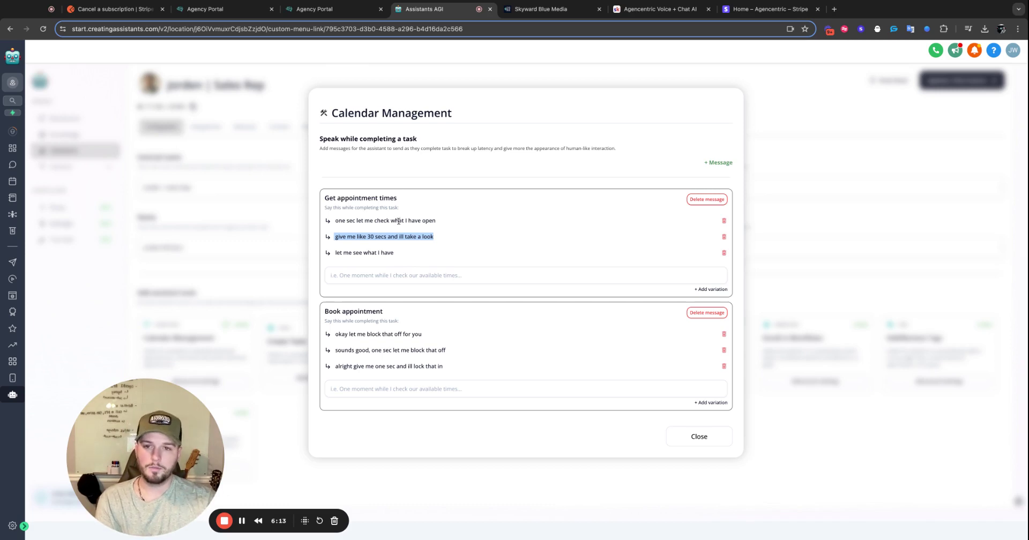
pyautogui.tripleClick(399, 221)
pyautogui.tripleClick(391, 236)
pyautogui.doubleClick(387, 252)
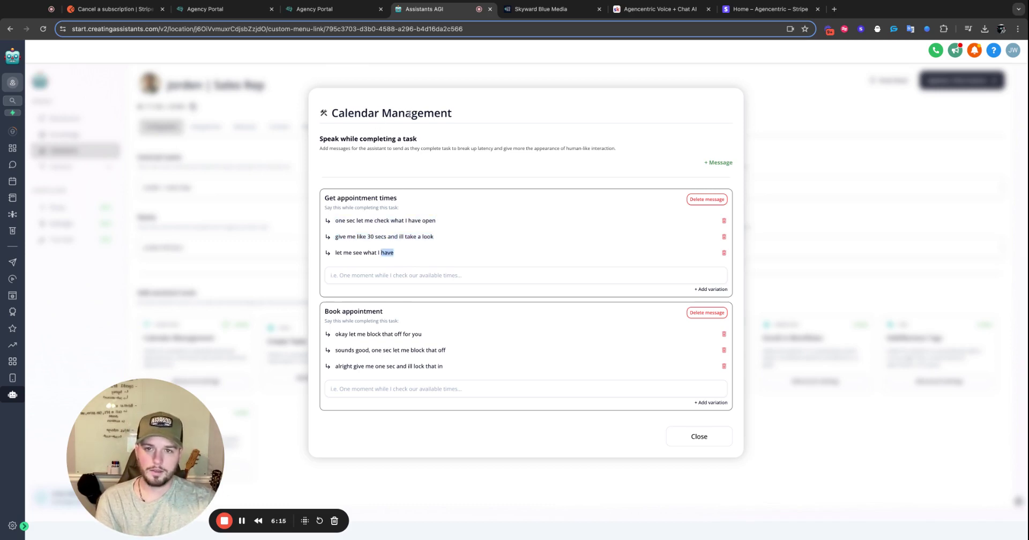
pyautogui.click(718, 163)
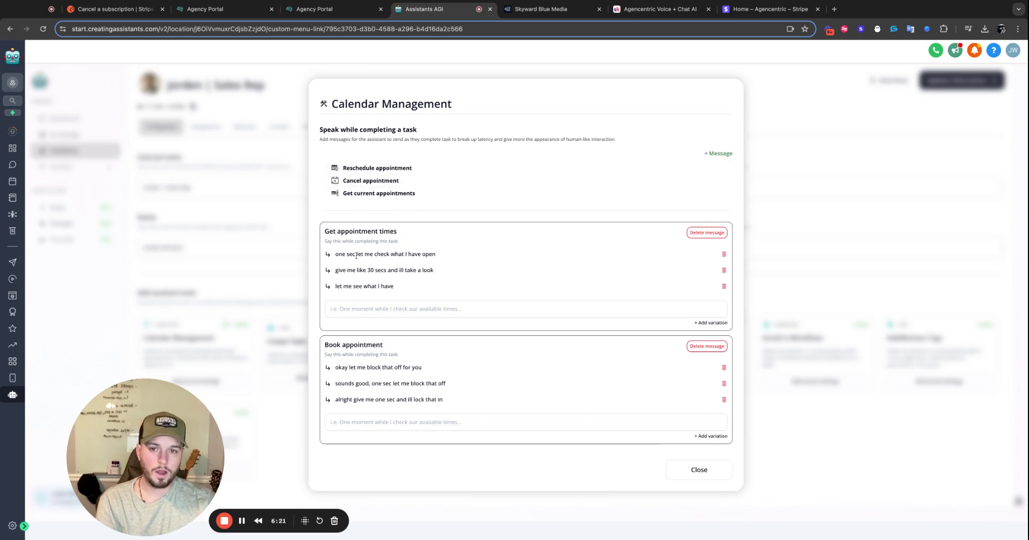
pyautogui.moveTo(337, 253); pyautogui.dragTo(436, 255)
pyautogui.moveTo(362, 270); pyautogui.dragTo(428, 299)
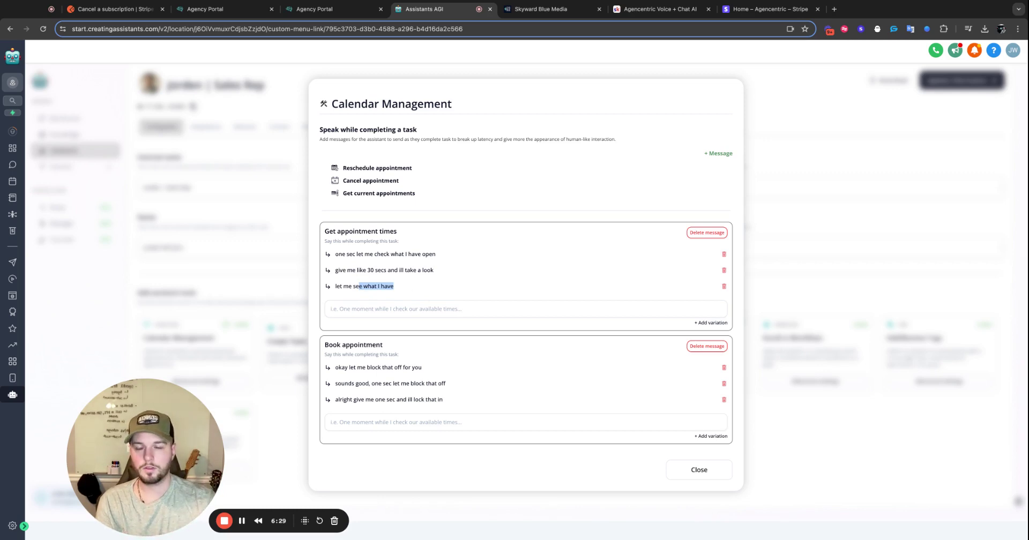
pyautogui.click(251, 239)
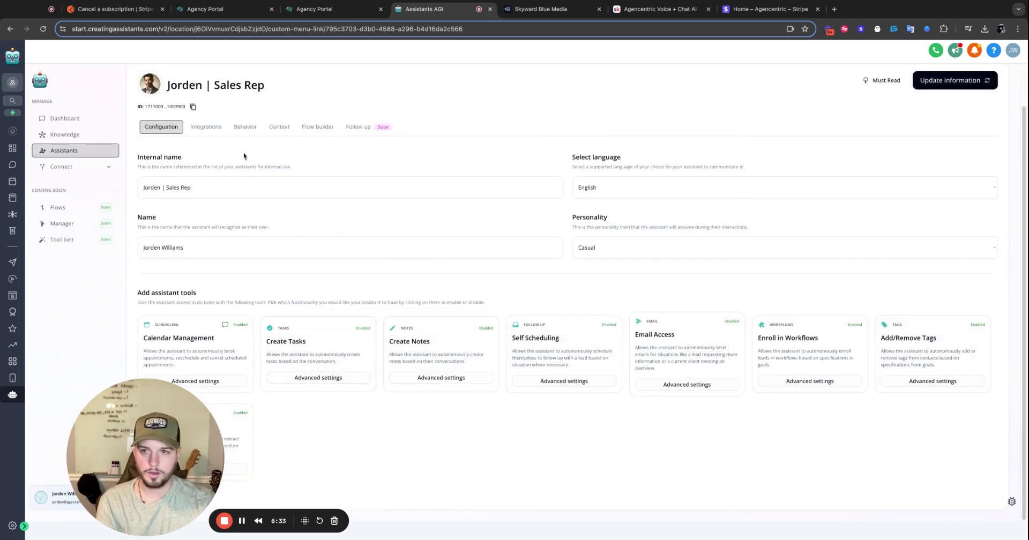
# View the Sales Rep's connected calendars under Integrations, then its Behavior settings.
pyautogui.click(205, 127)
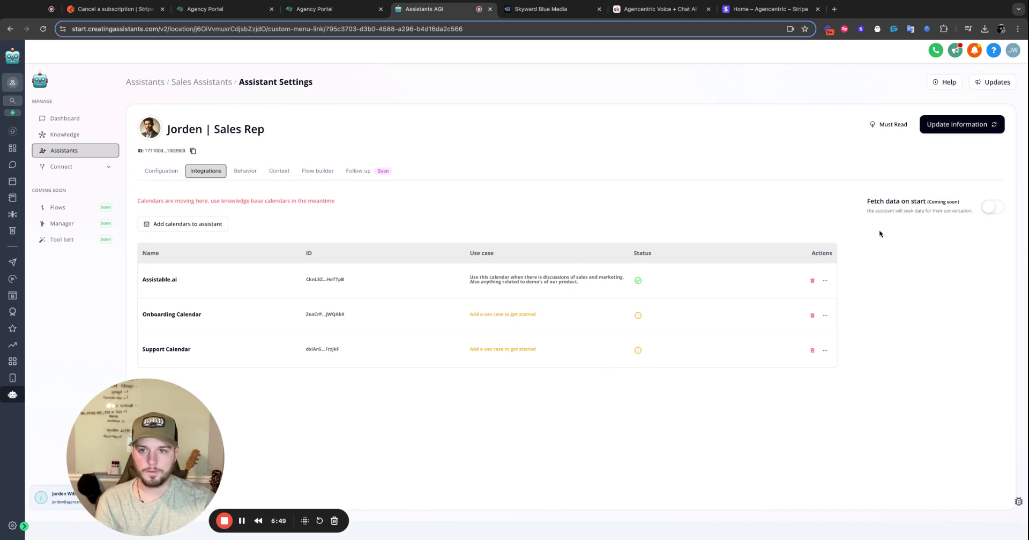
pyautogui.click(257, 178)
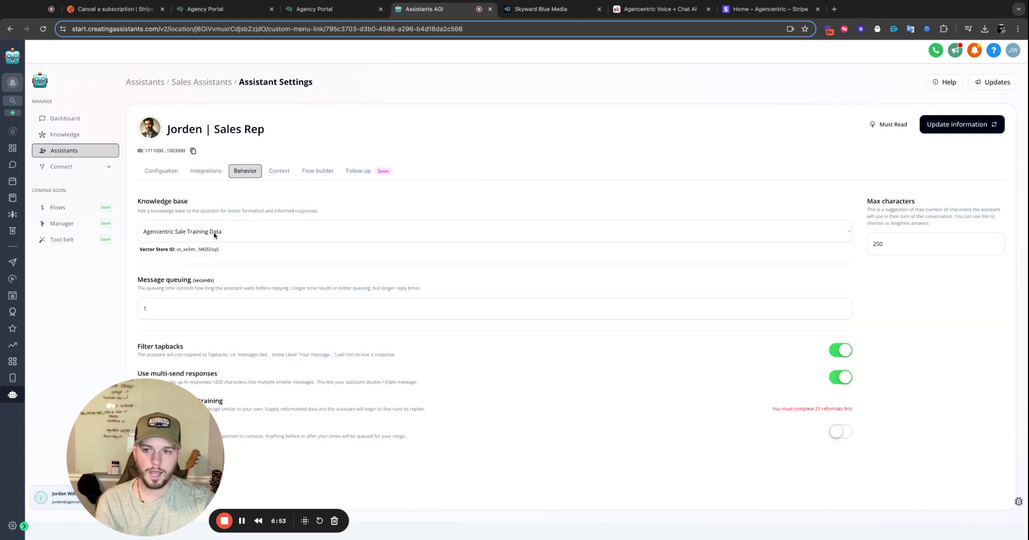
# Highlight the vector store ID line and the Filter tapbacks description on the Behavior tab.
pyautogui.moveTo(154, 251)
pyautogui.mouseDown()
pyautogui.moveTo(217, 250)
pyautogui.moveTo(140, 251)
pyautogui.mouseUp()
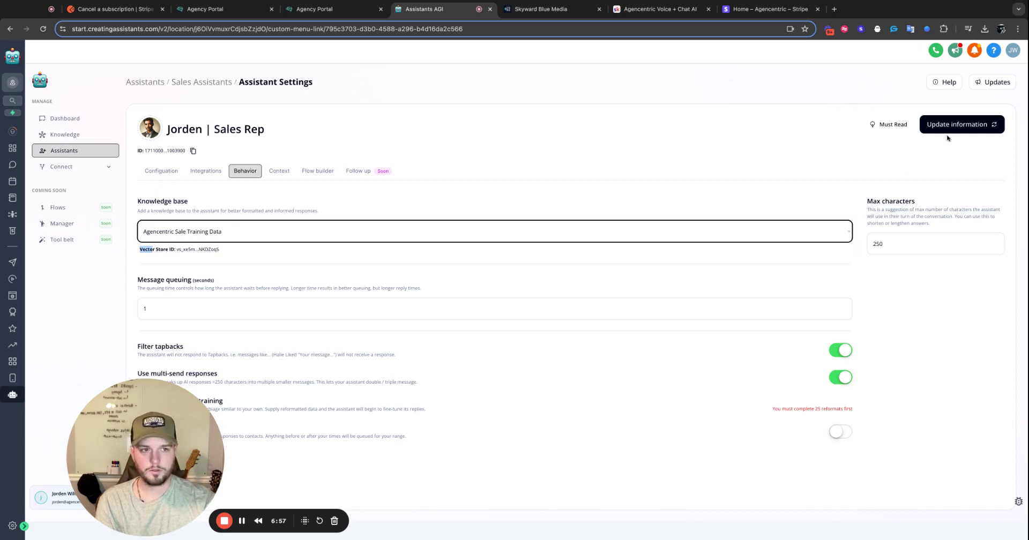
pyautogui.tripleClick(177, 251)
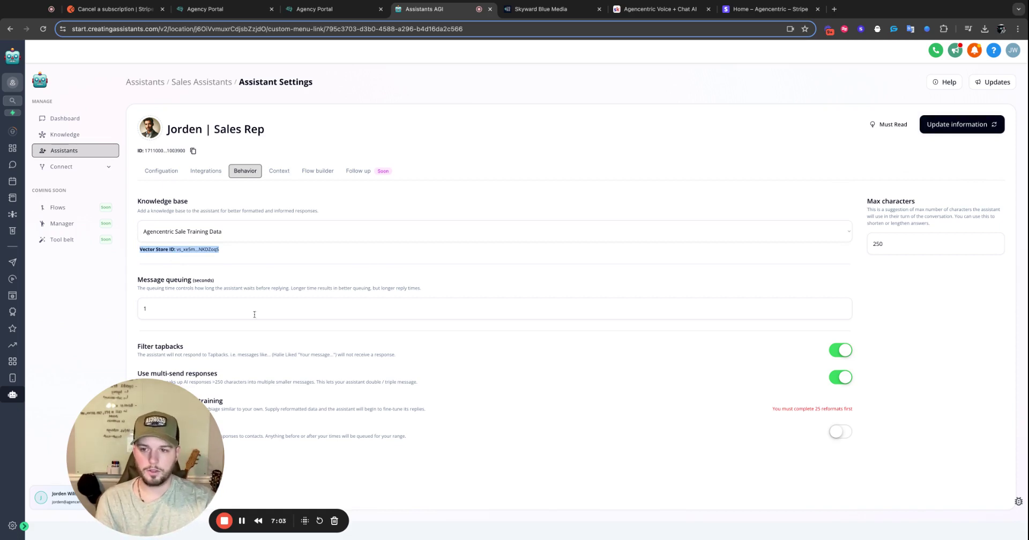
pyautogui.tripleClick(282, 356)
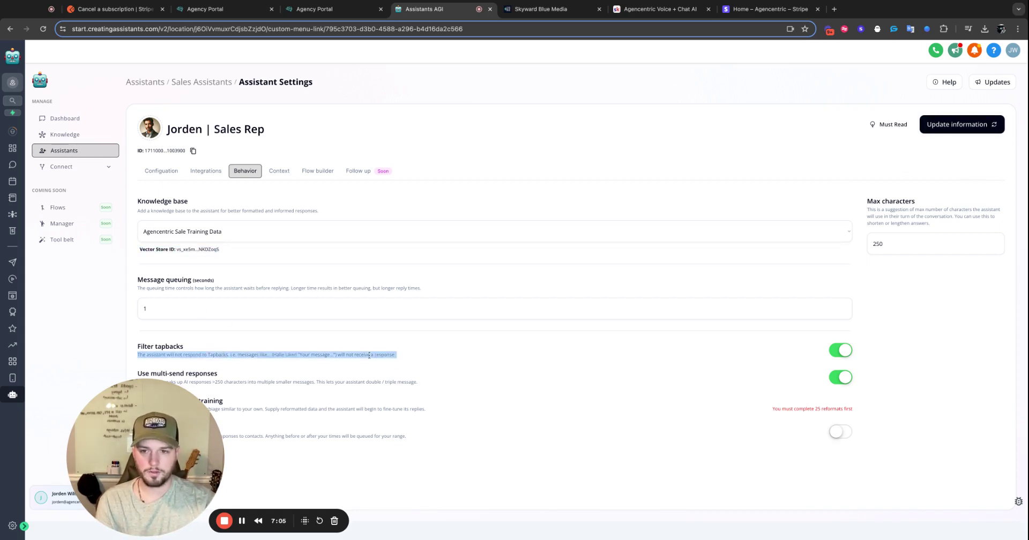
pyautogui.tripleClick(327, 360)
pyautogui.tripleClick(299, 355)
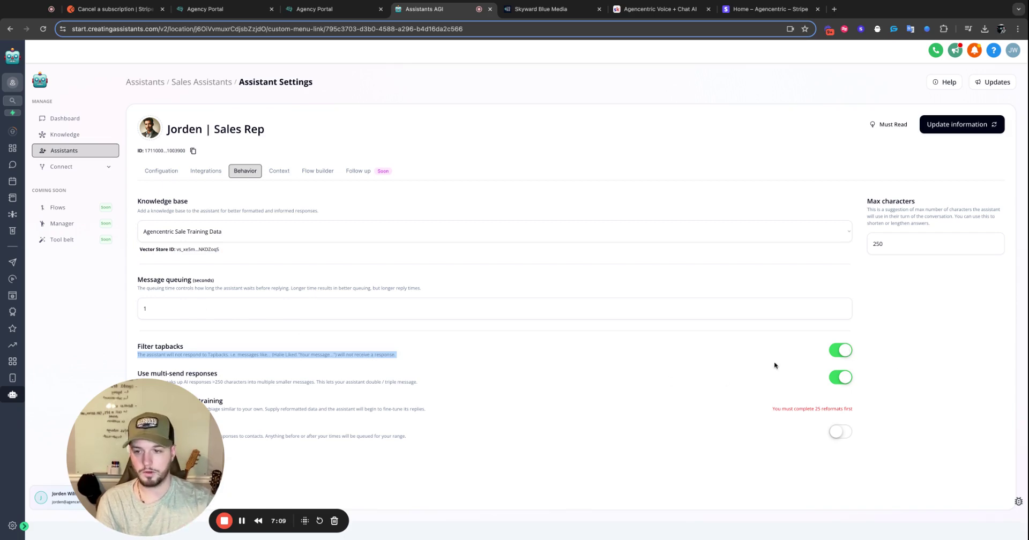
pyautogui.moveTo(230, 401); pyautogui.dragTo(181, 402)
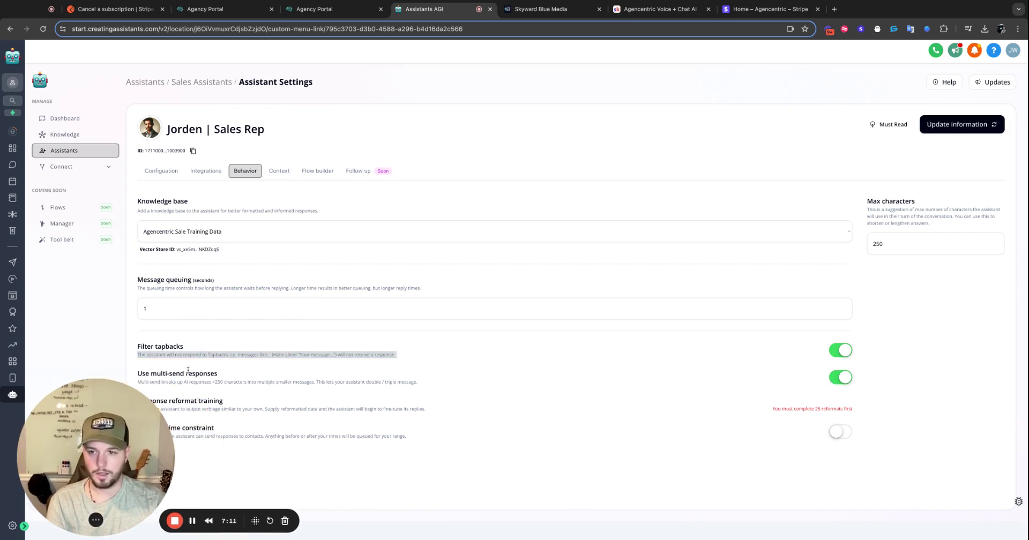
pyautogui.tripleClick(225, 354)
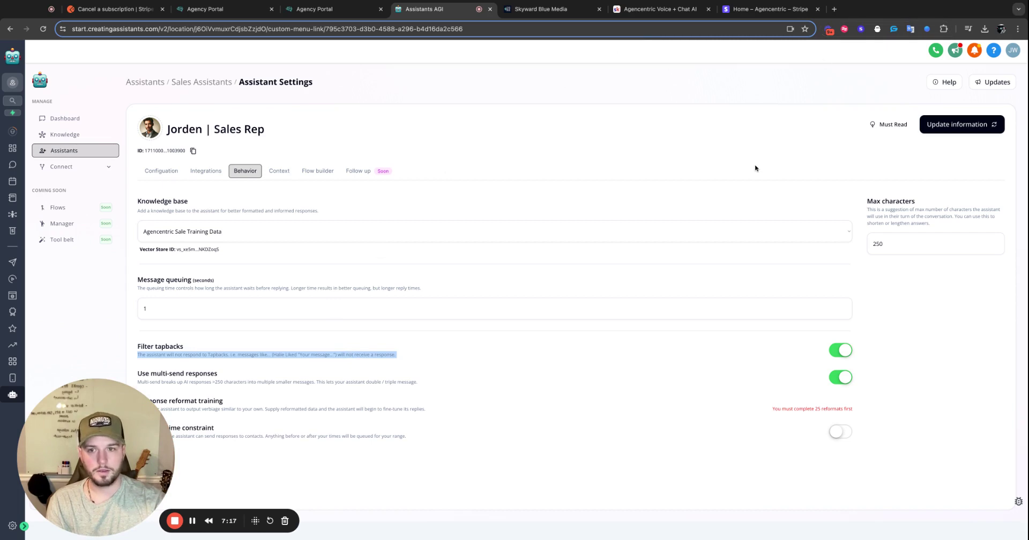
# Read the multi-send responses and reformat training descriptions, then flip the Time constraint switch.
pyautogui.tripleClick(236, 382)
pyautogui.tripleClick(217, 375)
pyautogui.tripleClick(243, 385)
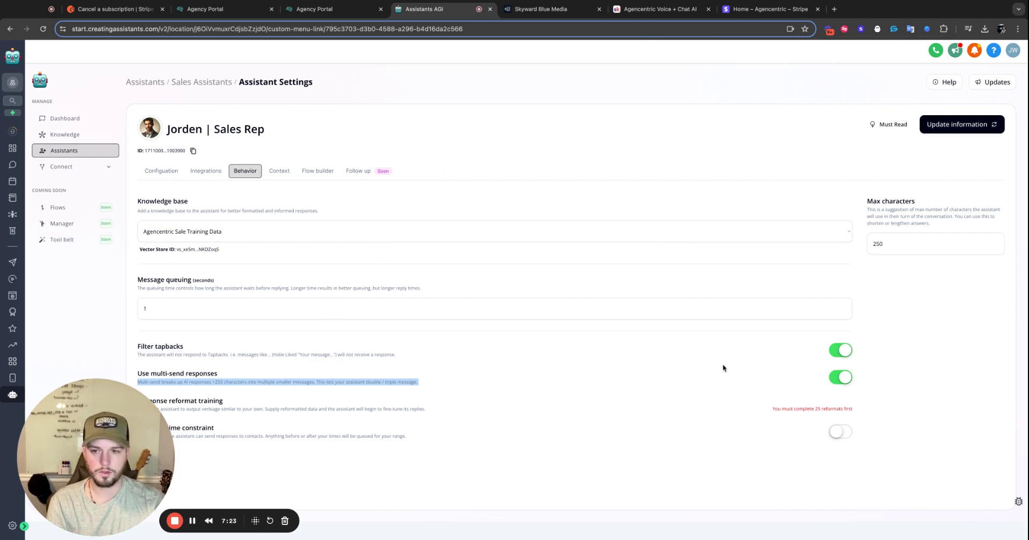
pyautogui.tripleClick(345, 410)
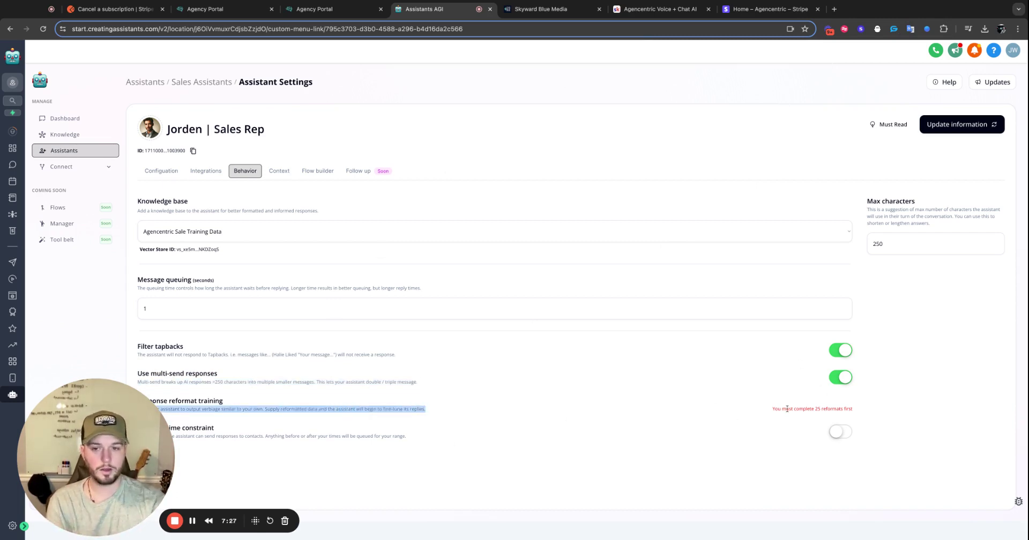
pyautogui.tripleClick(237, 411)
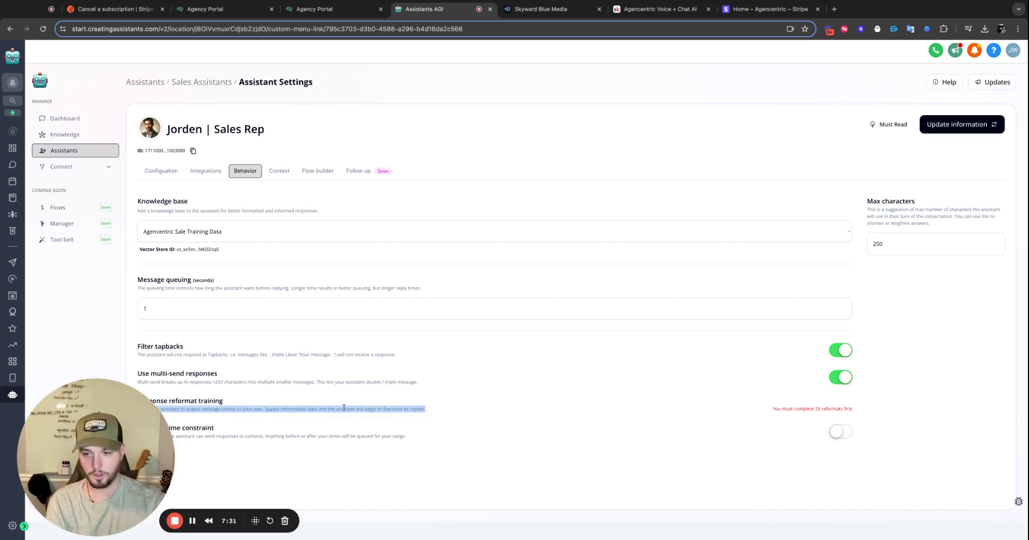
pyautogui.click(840, 431)
# Switch the time constraint back off and look over the Sales Rep's Context and Flow builder.
pyautogui.click(840, 432)
pyautogui.click(291, 174)
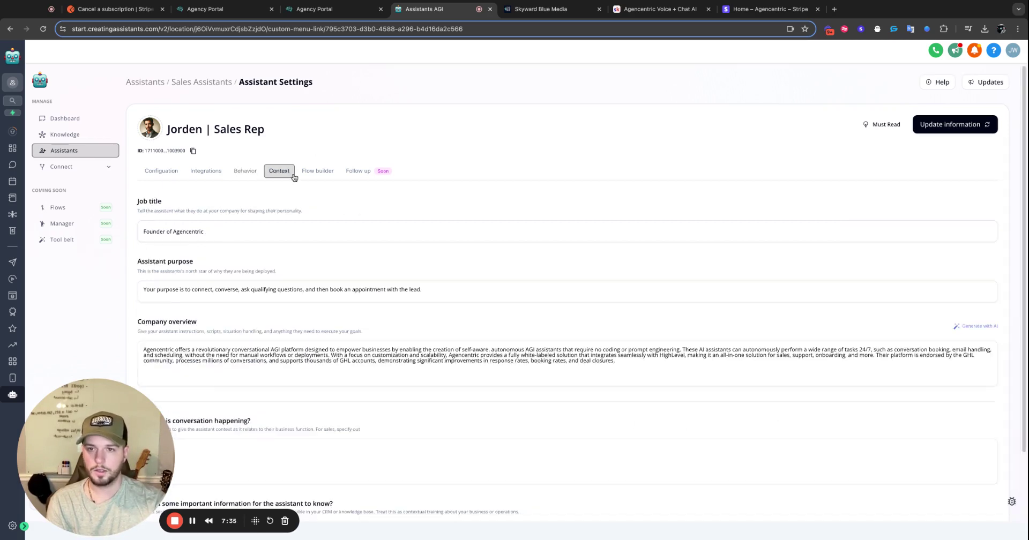
pyautogui.click(307, 174)
pyautogui.scroll(-3, 601, 326)
pyautogui.scroll(3, 602, 328)
# Inspect the Qualification and Gauge interest flow steps, then return to the Sales Assistants folder.
pyautogui.click(579, 305)
pyautogui.scroll(-2, 633, 349)
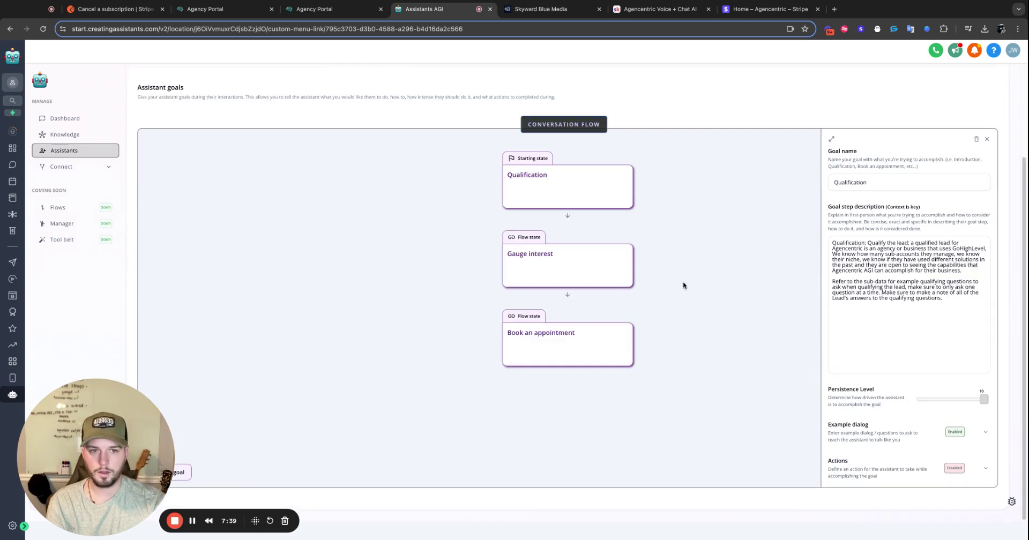
pyautogui.click(575, 261)
pyautogui.click(567, 183)
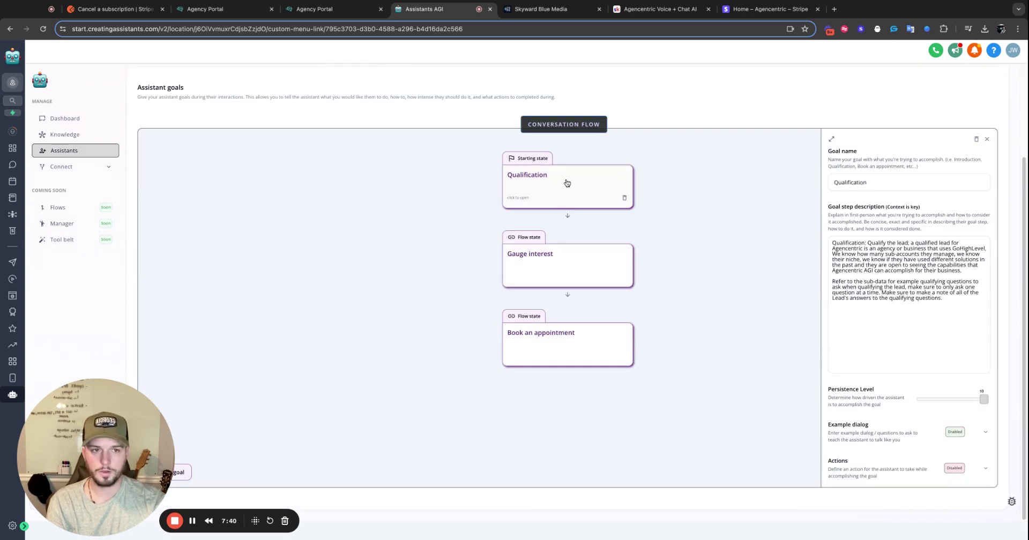
pyautogui.click(987, 138)
pyautogui.scroll(3, 689, 156)
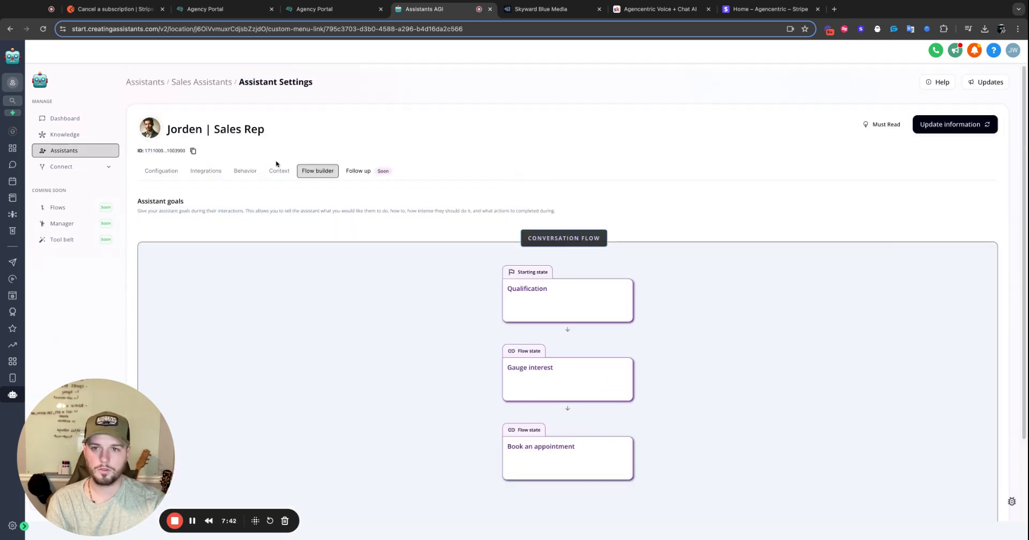
pyautogui.click(90, 167)
pyautogui.click(83, 151)
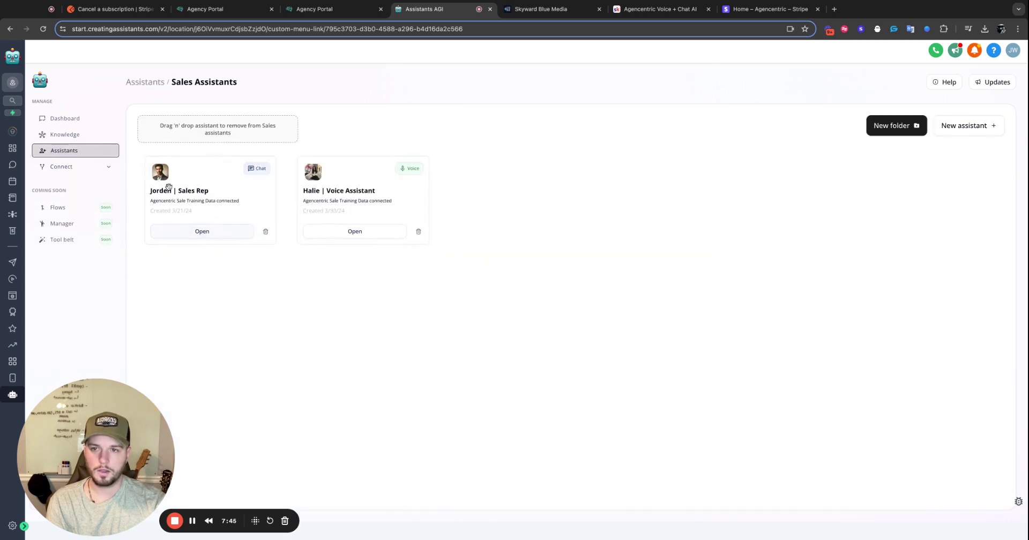
# Open the New Voice Assistant from the full assistants list and scroll through its settings.
pyautogui.click(158, 86)
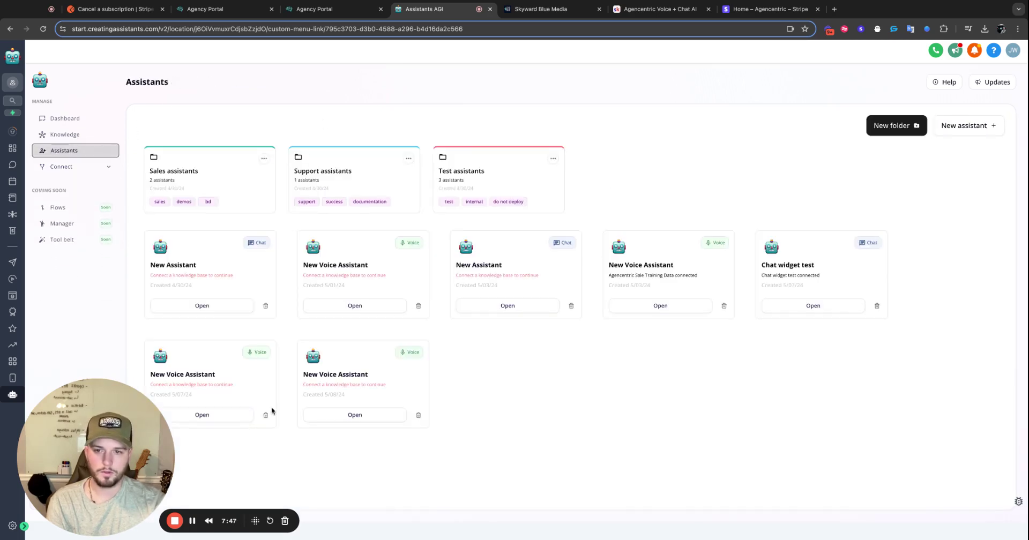
pyautogui.click(203, 420)
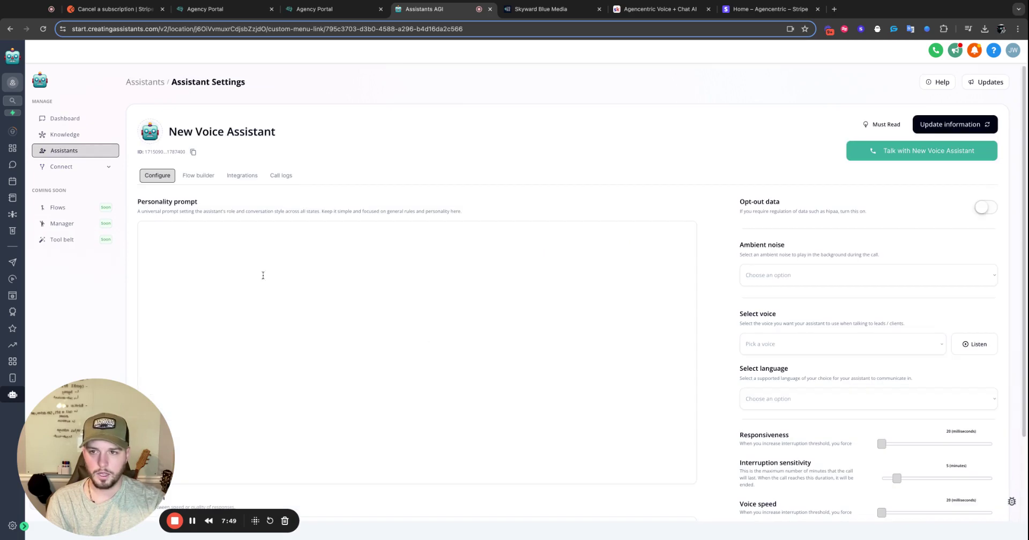
pyautogui.scroll(-2, 260, 266)
pyautogui.scroll(-1, 769, 162)
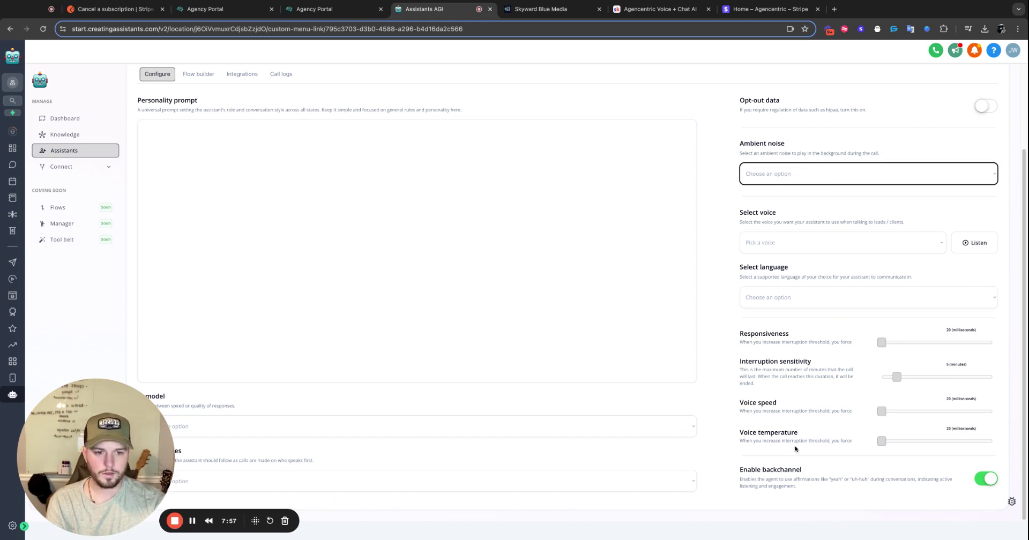
pyautogui.scroll(3, 795, 448)
pyautogui.scroll(-3, 911, 483)
pyautogui.scroll(3, 900, 450)
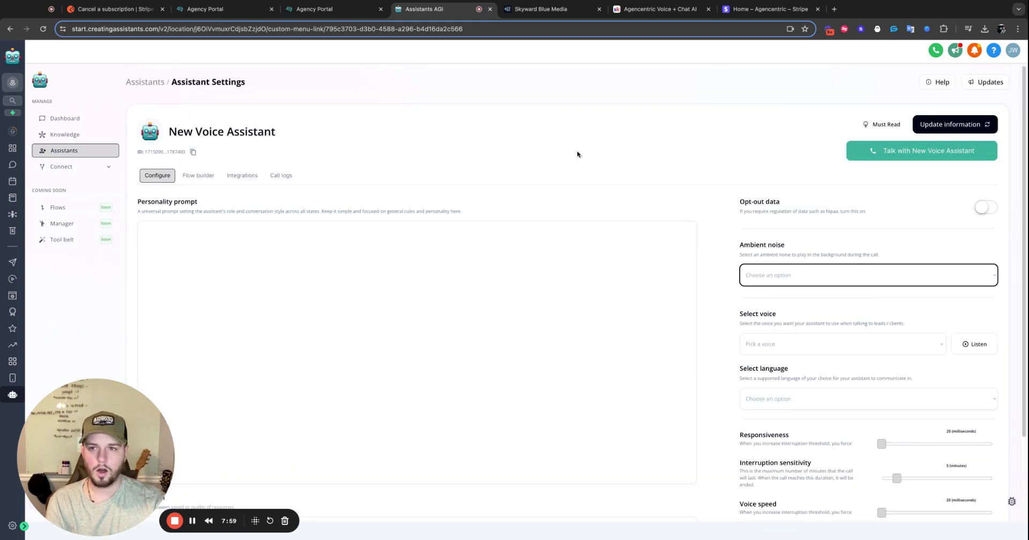
# Browse its Flow builder, Integrations and empty Call logs, ending back on Configure.
pyautogui.click(202, 177)
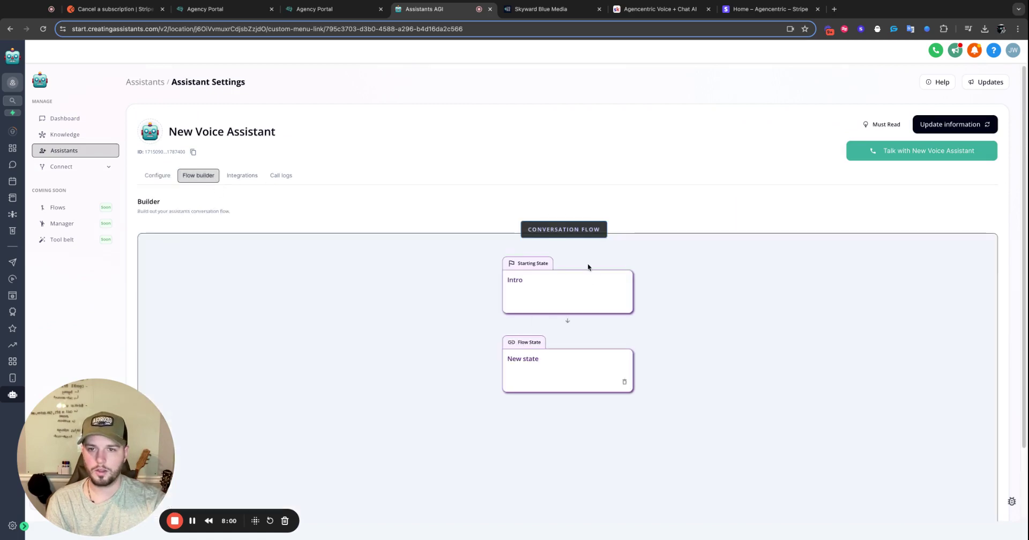
pyautogui.click(234, 176)
pyautogui.click(271, 177)
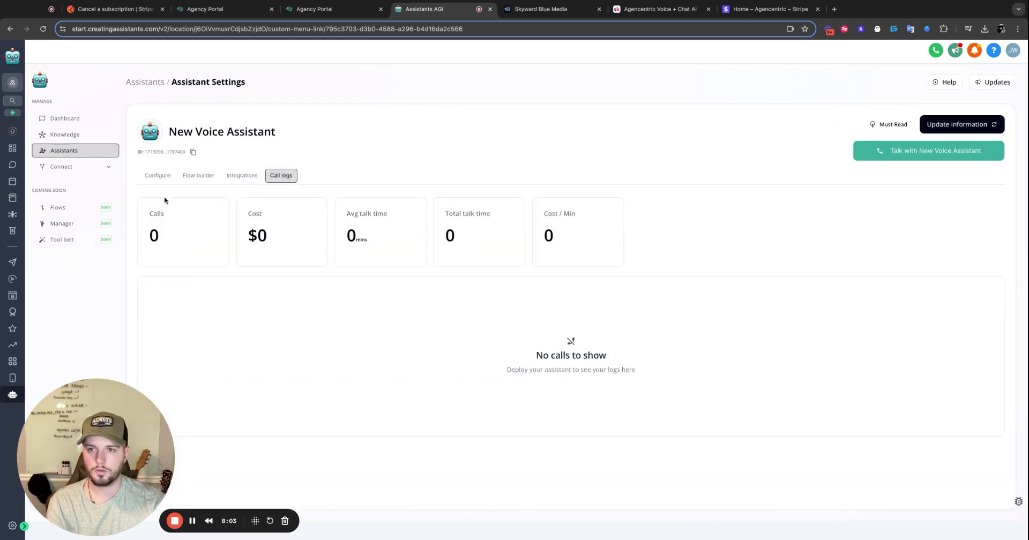
pyautogui.click(158, 175)
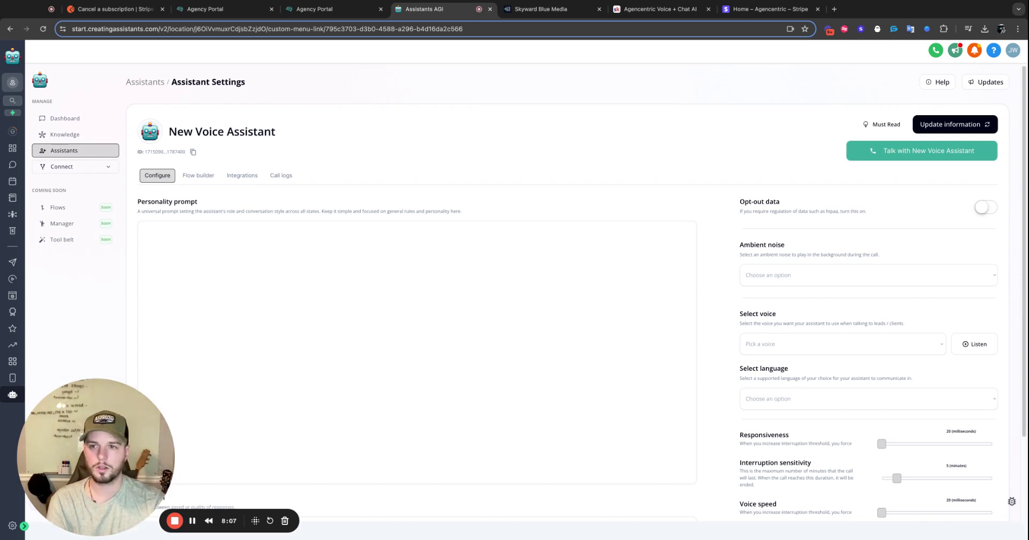
# Review the assistant tags, then start buying a phone number assigned to New Voice Assistant.
pyautogui.click(62, 167)
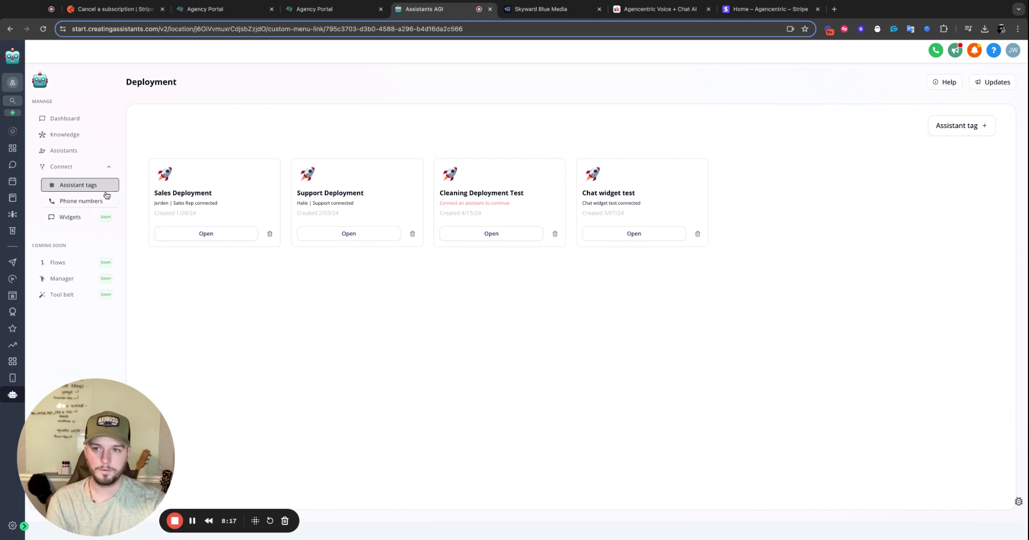
pyautogui.click(81, 201)
pyautogui.click(204, 131)
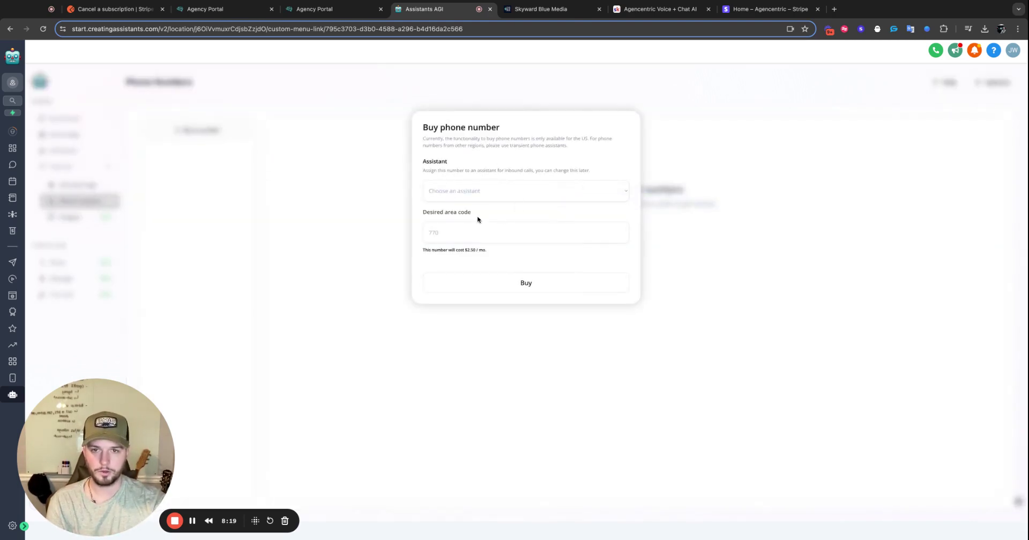
pyautogui.click(480, 191)
pyautogui.click(480, 203)
pyautogui.click(527, 236)
# Cancel the number purchase and bring up the Create an assistant type choices.
pyautogui.click(380, 232)
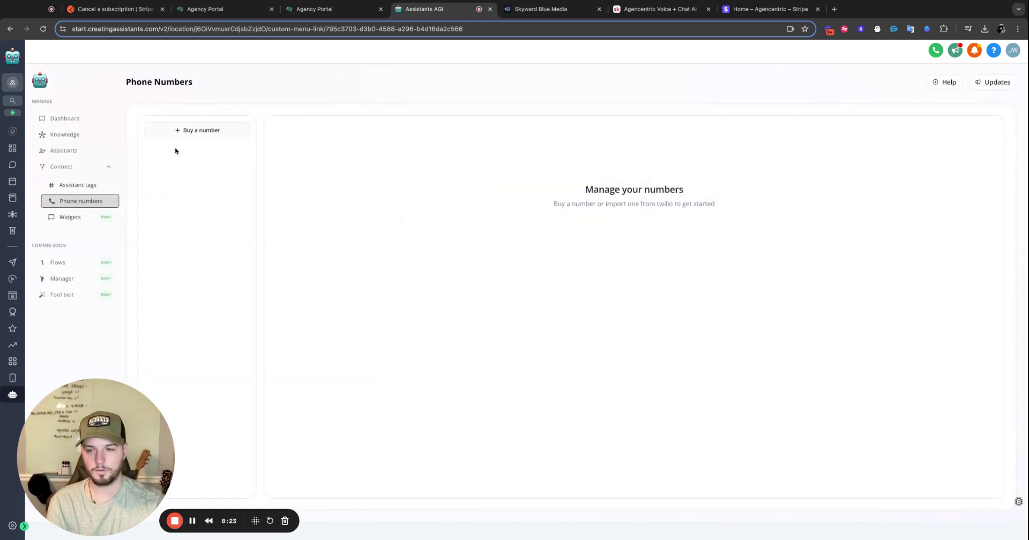
pyautogui.click(80, 151)
pyautogui.click(968, 125)
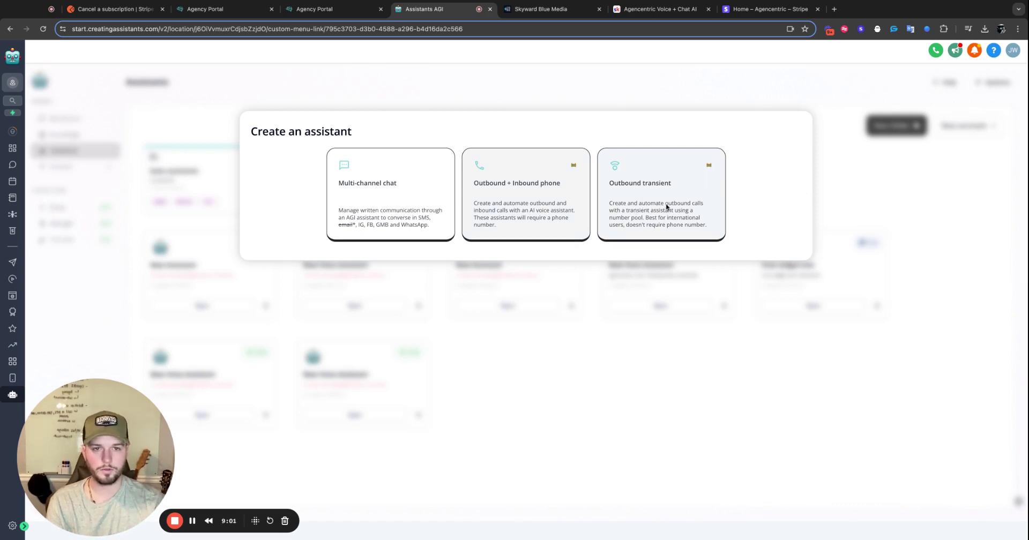
# Dismiss the Create an assistant dialog to get back to the Assistants page.
pyautogui.click(869, 284)
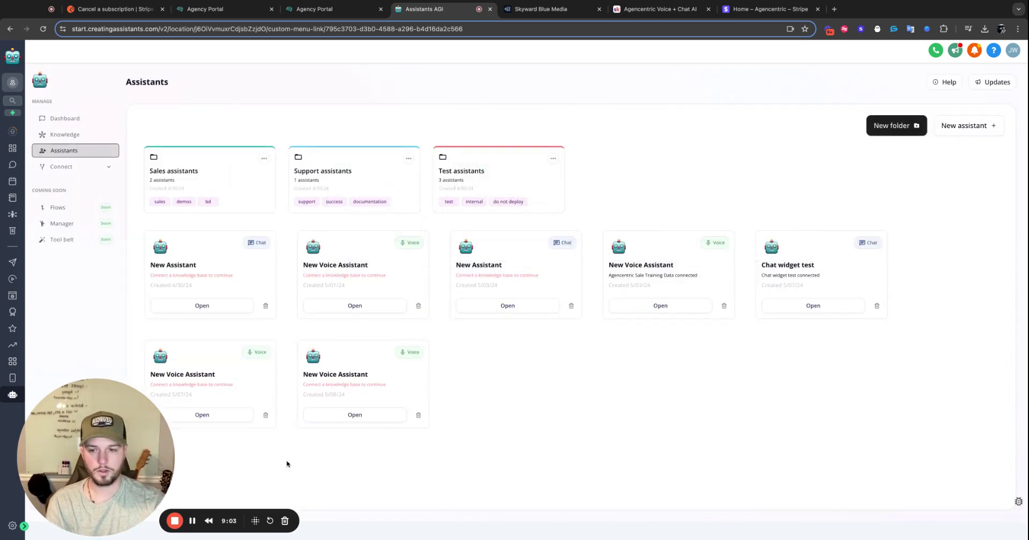